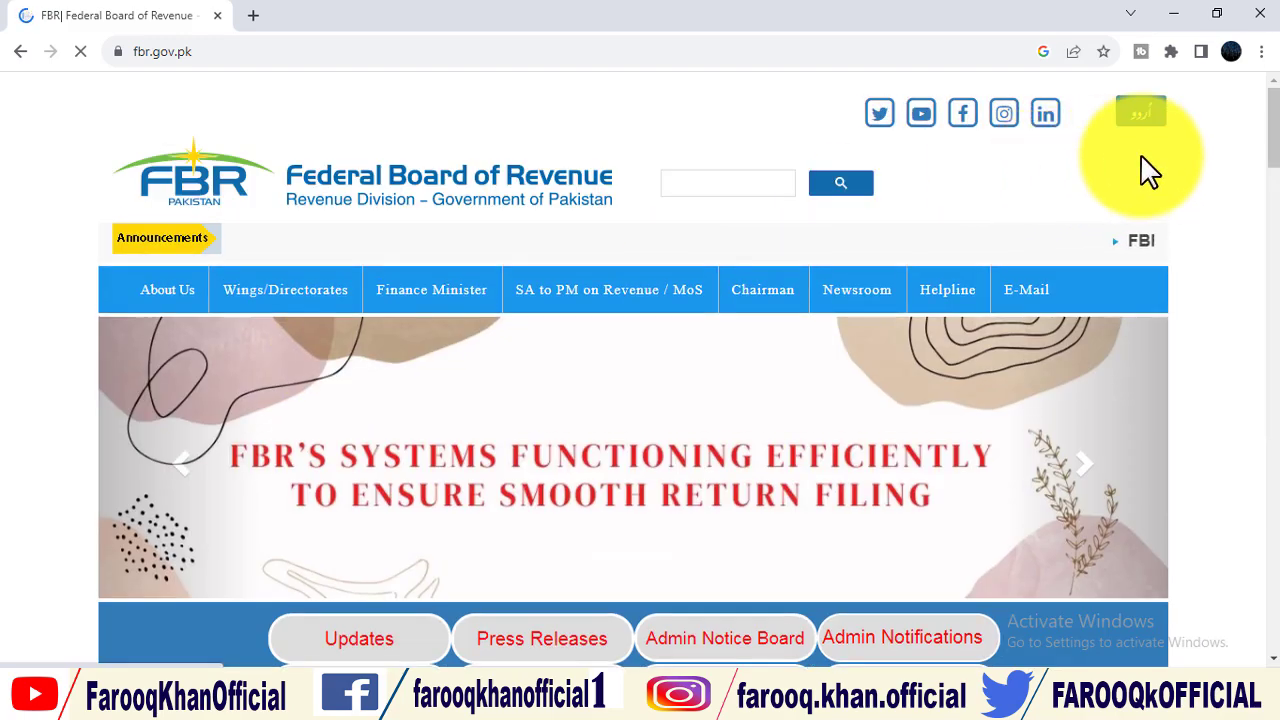
Open the Income Tax IRIS portal from FBR's Online Services and dismiss the scam warning.
left_click_drag(1273, 128, 1272, 214)
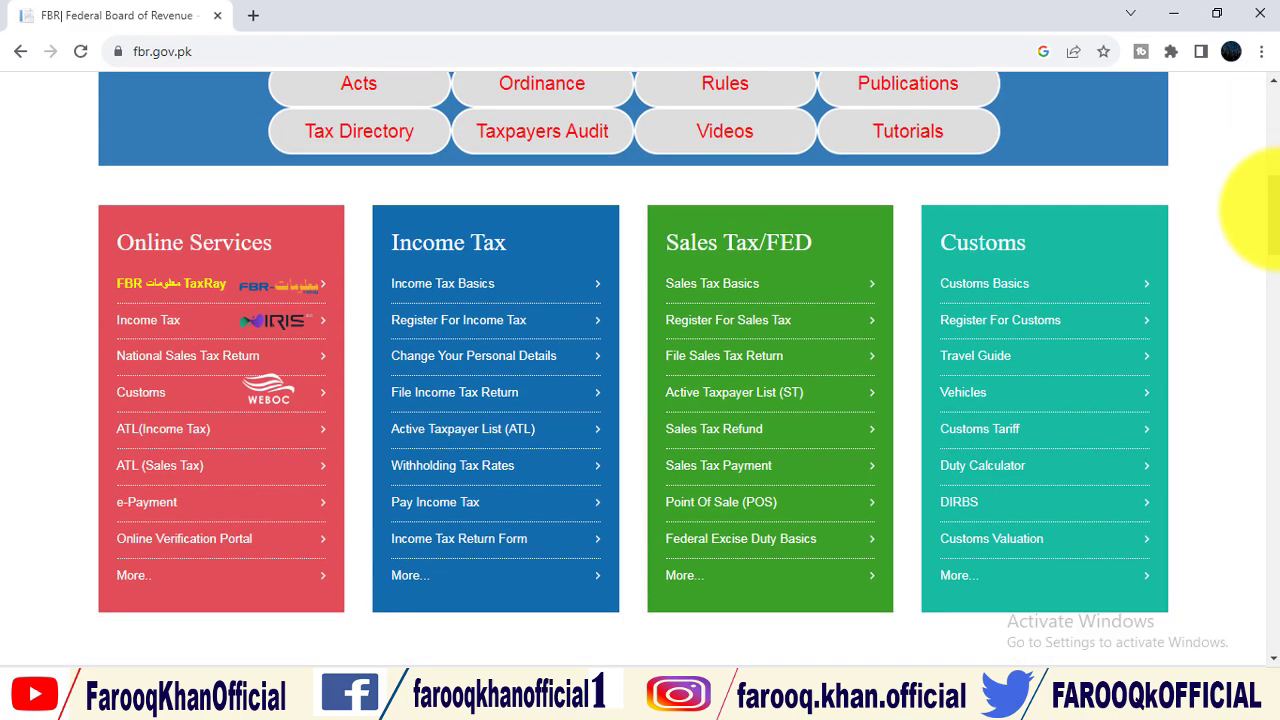
left_click(150, 334)
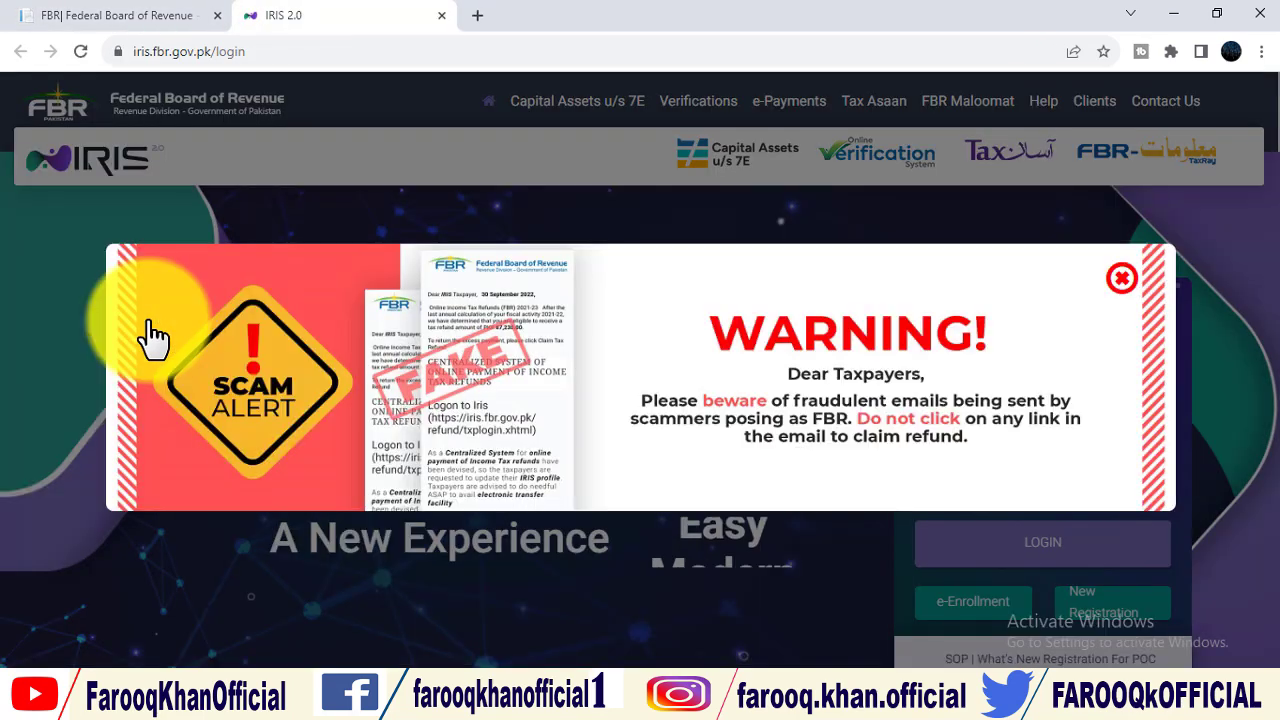
left_click(1119, 282)
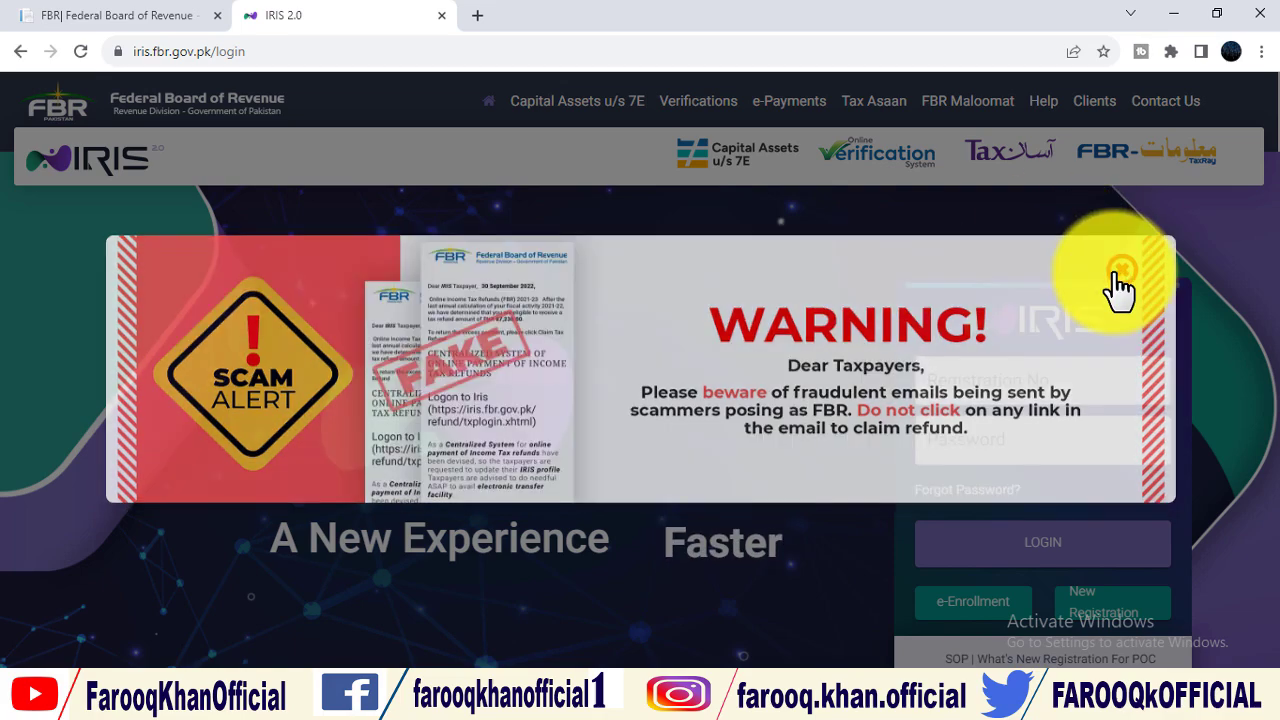
Go from the IRIS page to the eFBR portal and open the Income Tax e-Payments form.
scroll(1250, 198, "down", 5)
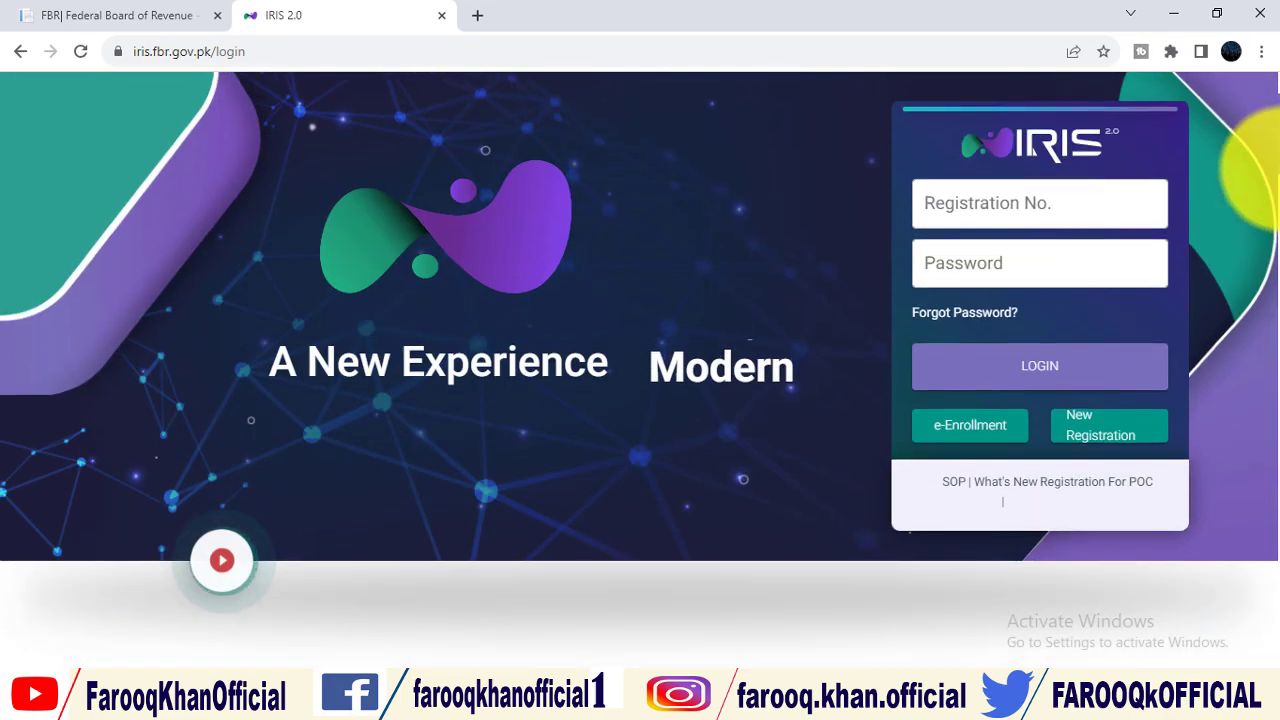
scroll(1258, 205, "down", 9)
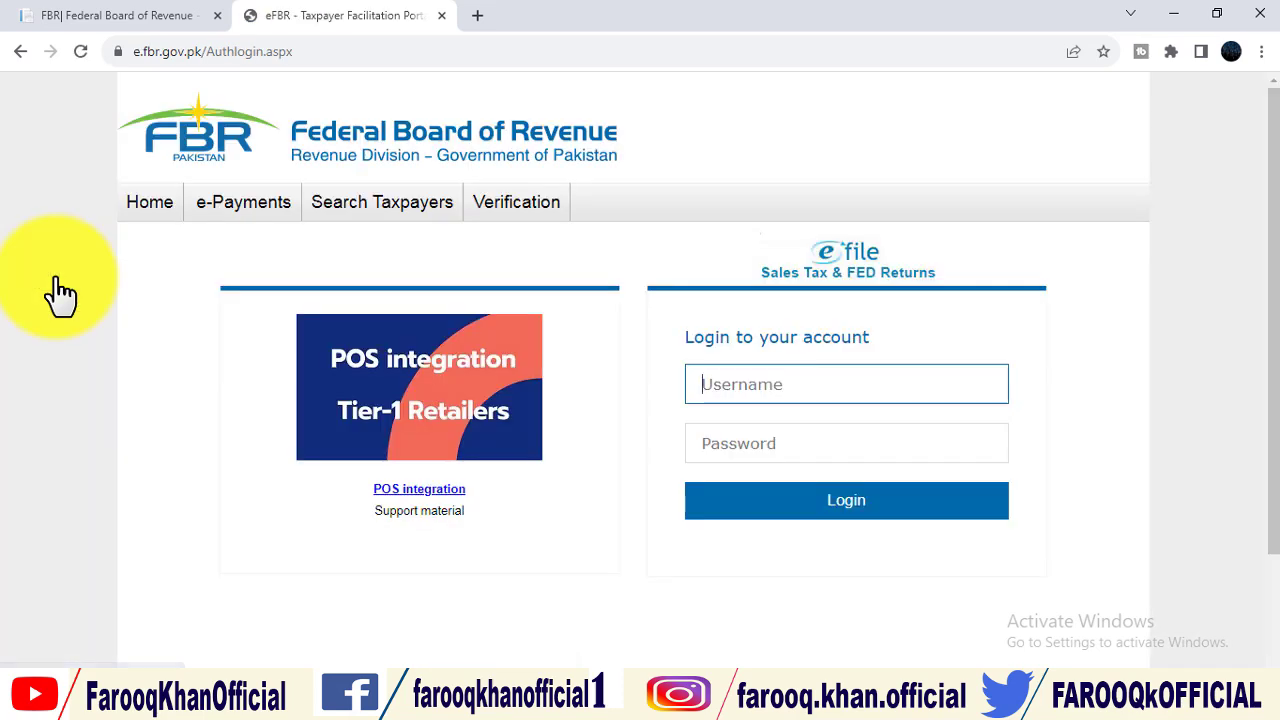
mouse_move(237, 218)
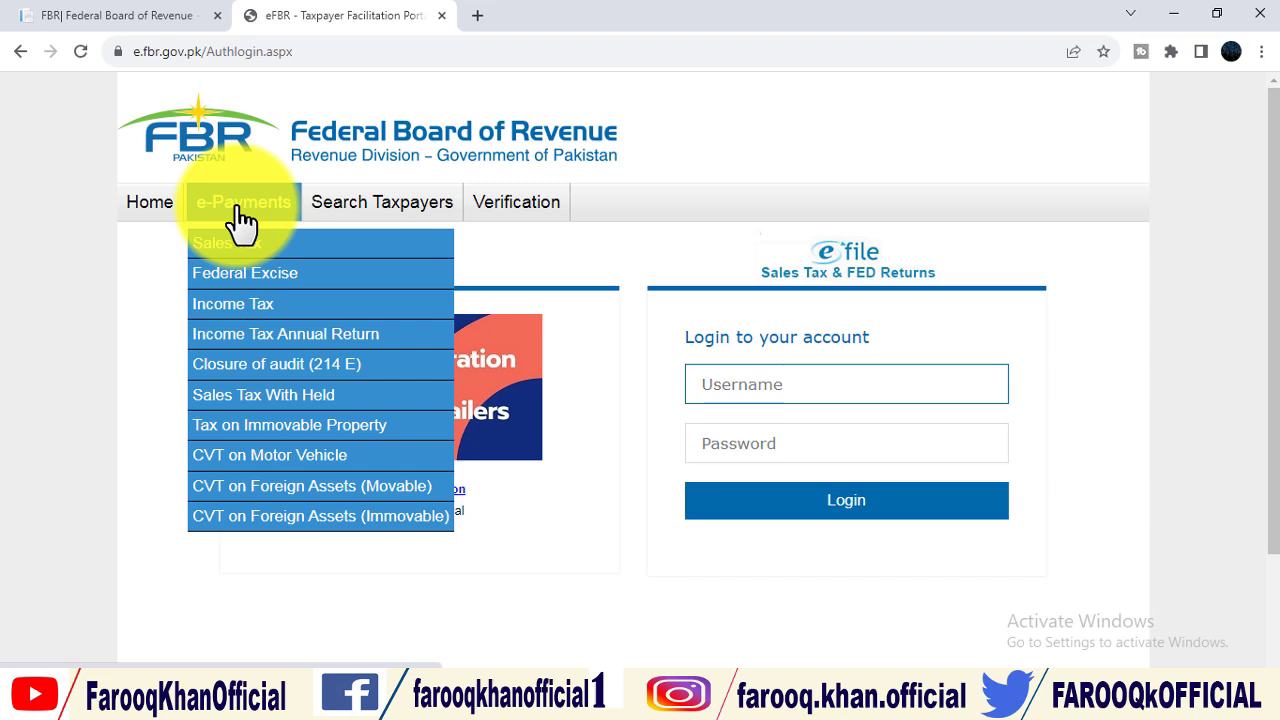
left_click(232, 304)
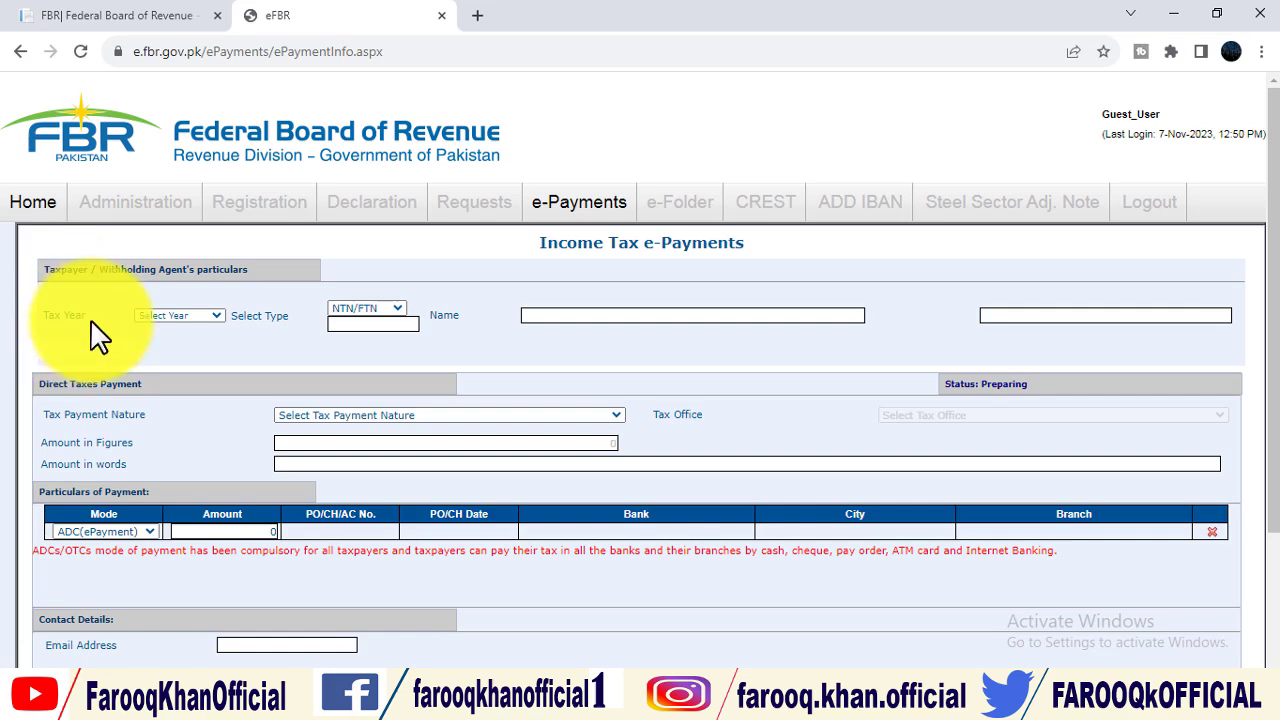
Set the tax year to 2022, identify the taxpayer by NTN/FTN with the saved registration number, and select the business/branch.
left_click(185, 316)
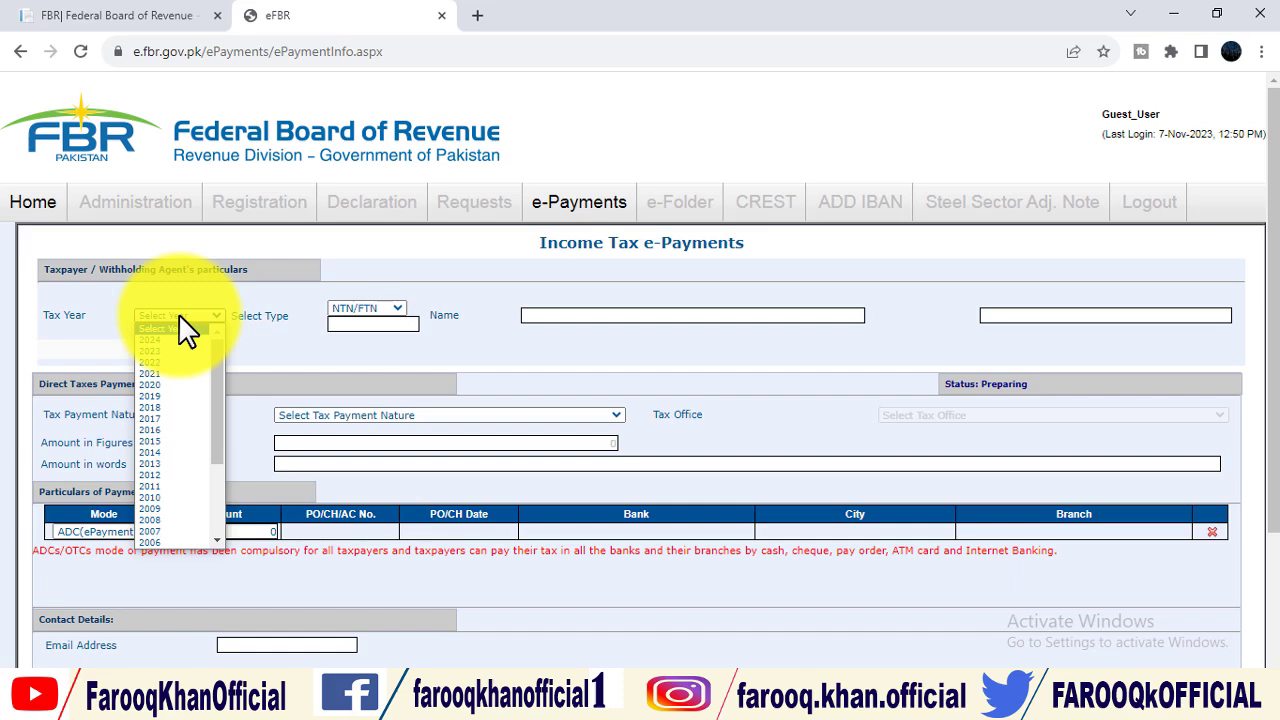
left_click(163, 363)
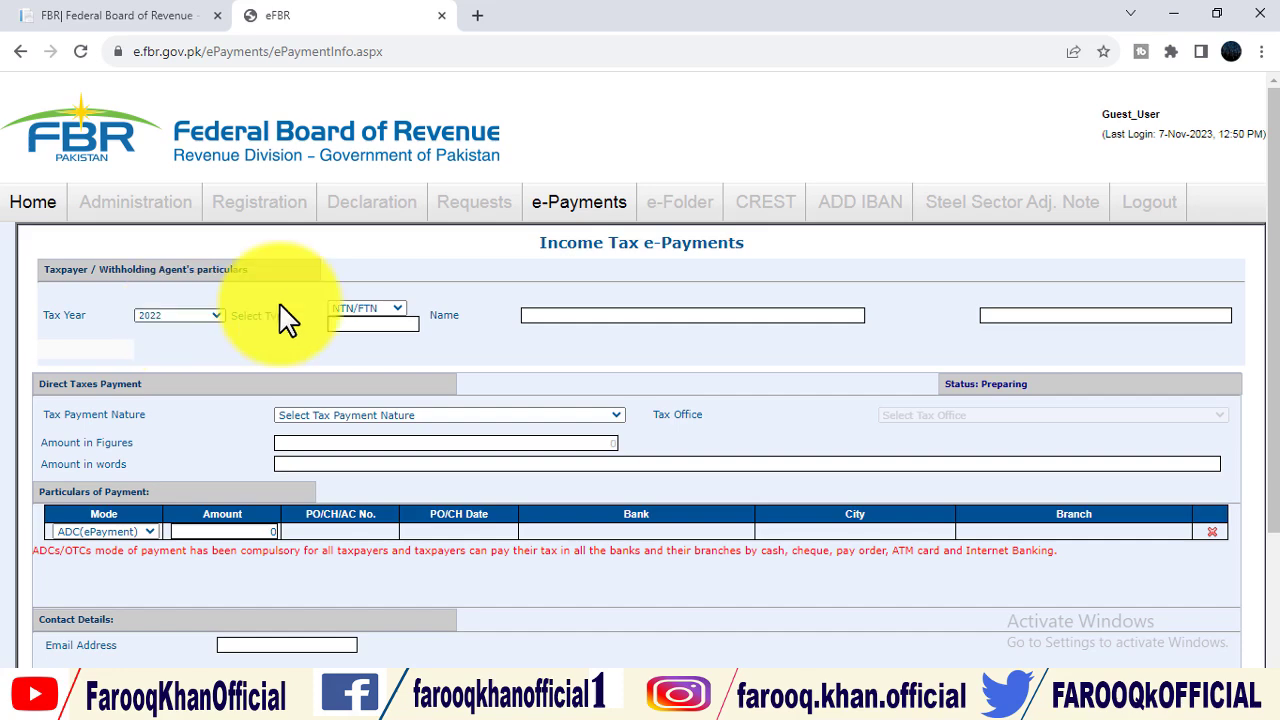
left_click(389, 306)
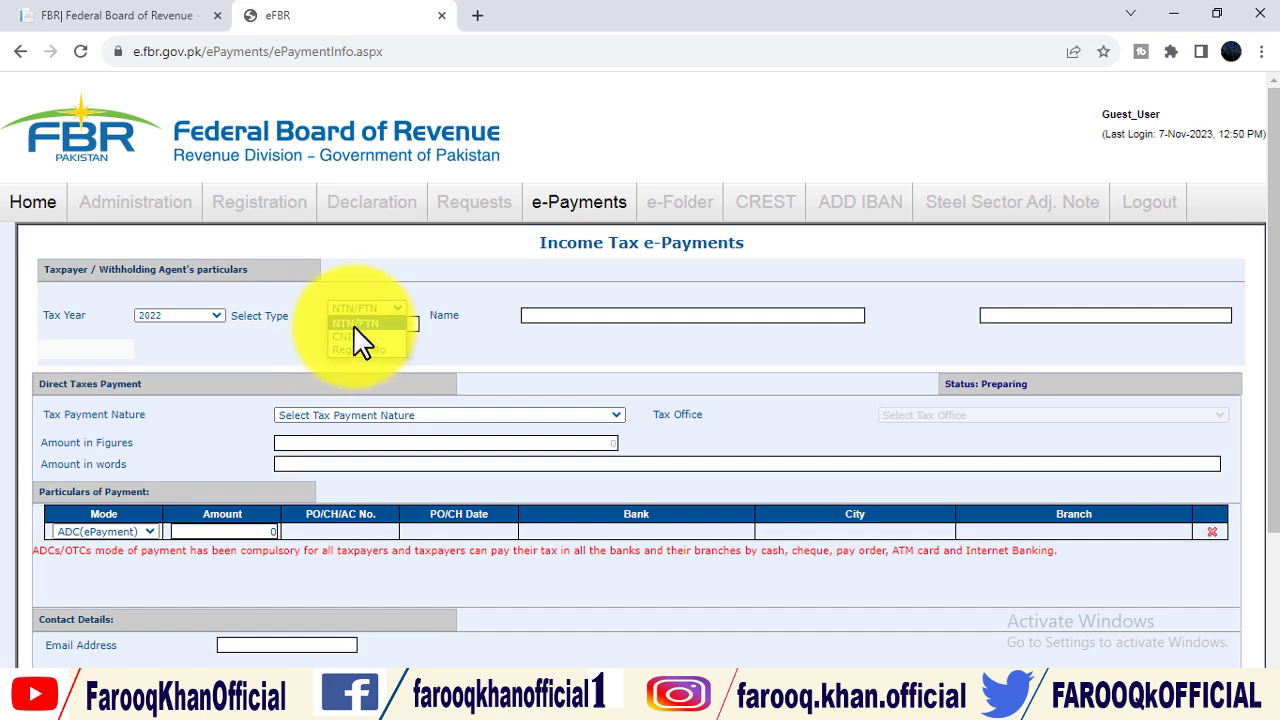
left_click(355, 330)
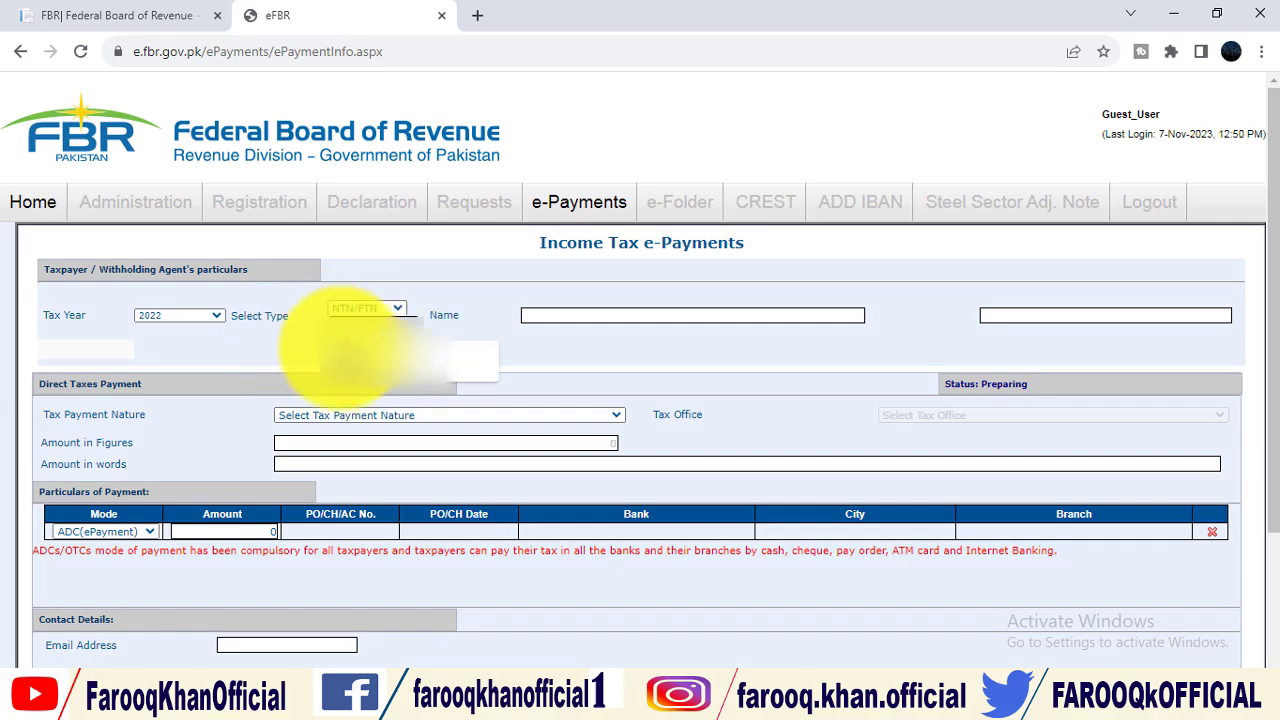
left_click(401, 386)
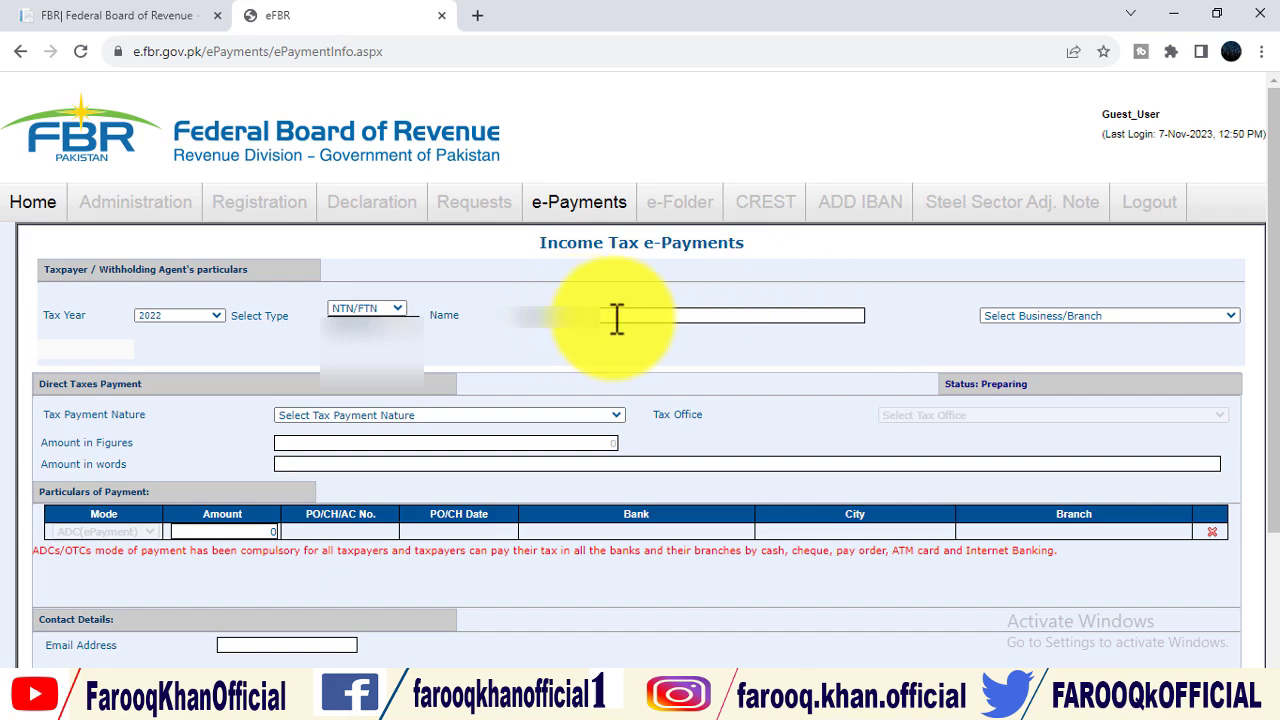
left_click(1055, 318)
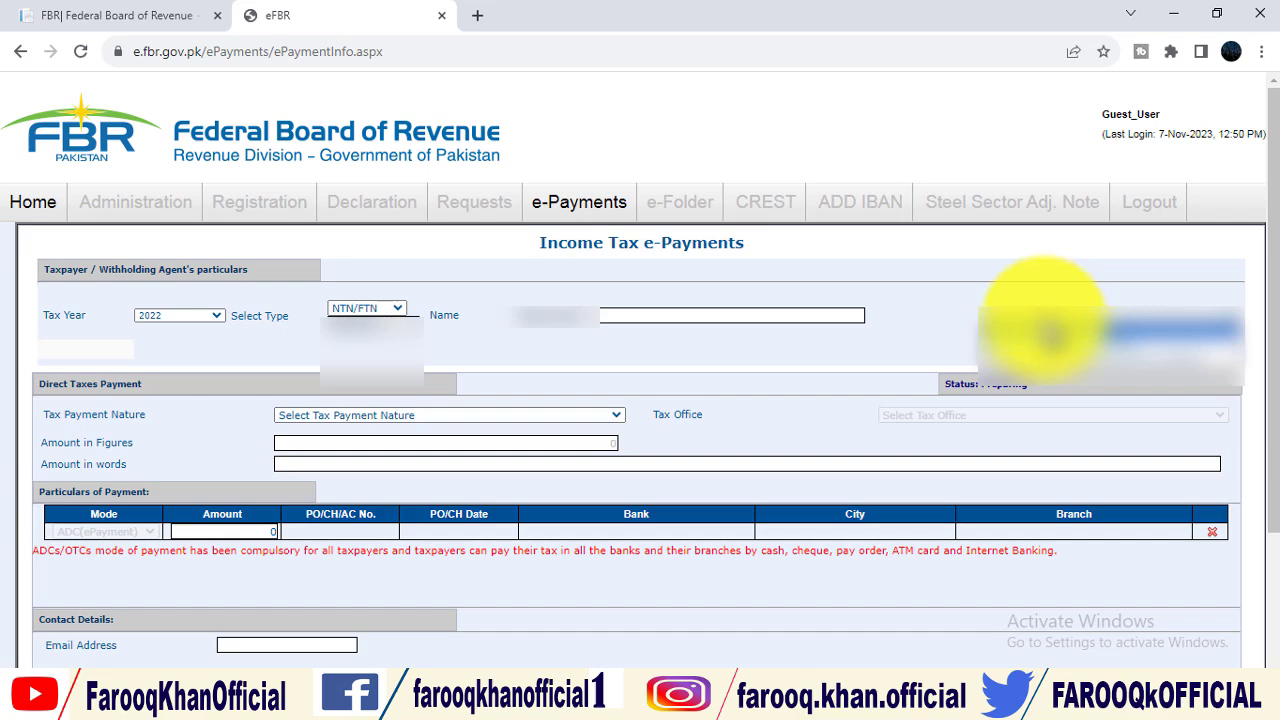
left_click(1060, 345)
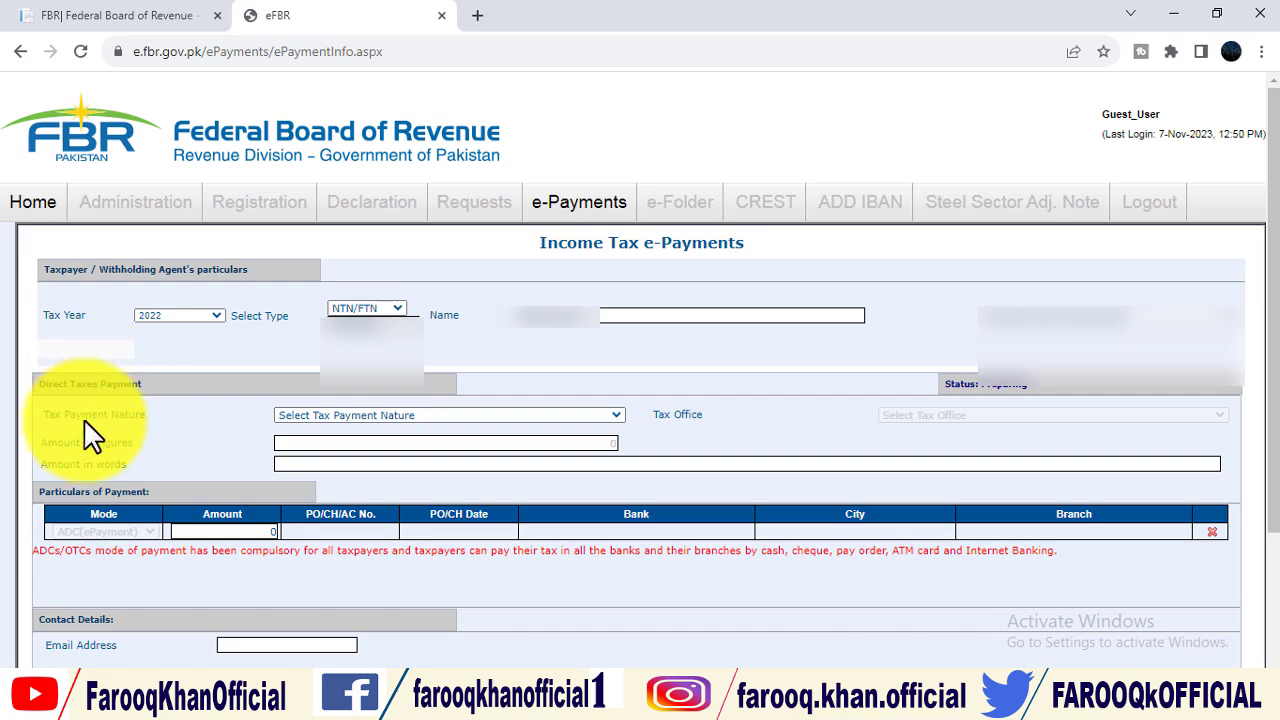
Set the tax payment nature to Misc. and choose the tax payment section.
left_click(340, 420)
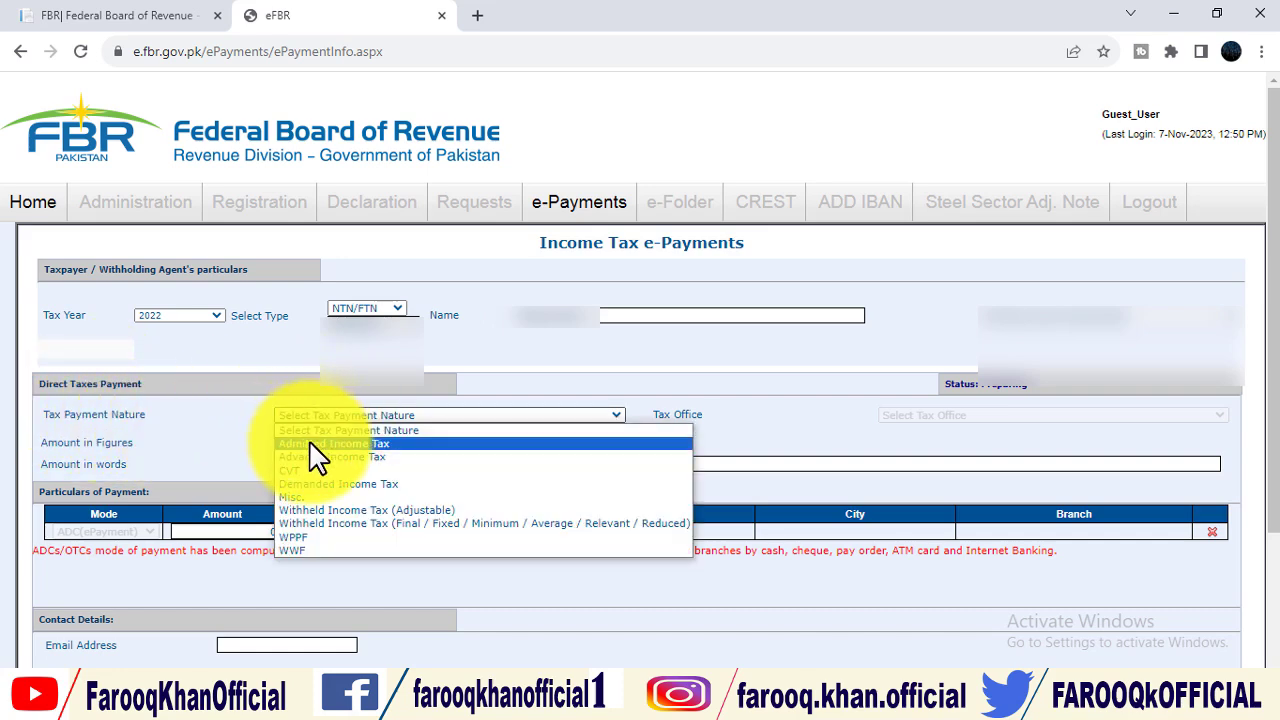
left_click(300, 497)
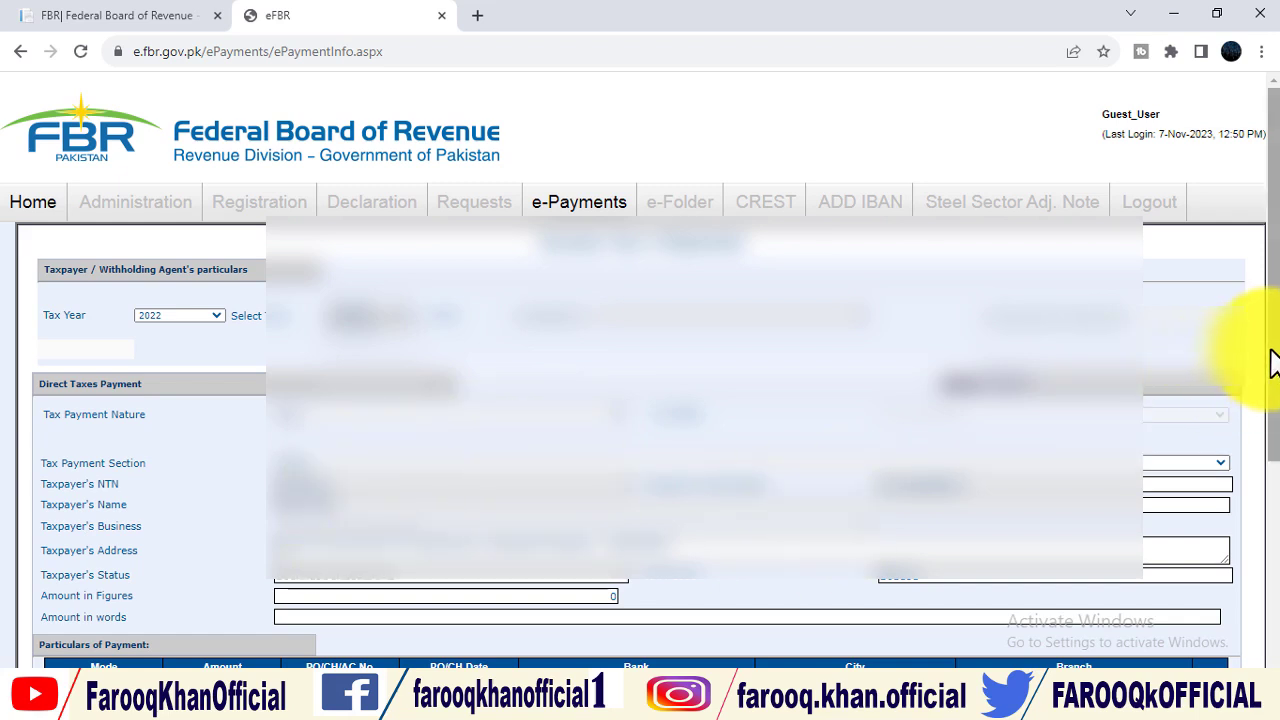
left_click_drag(1272, 362, 1275, 395)
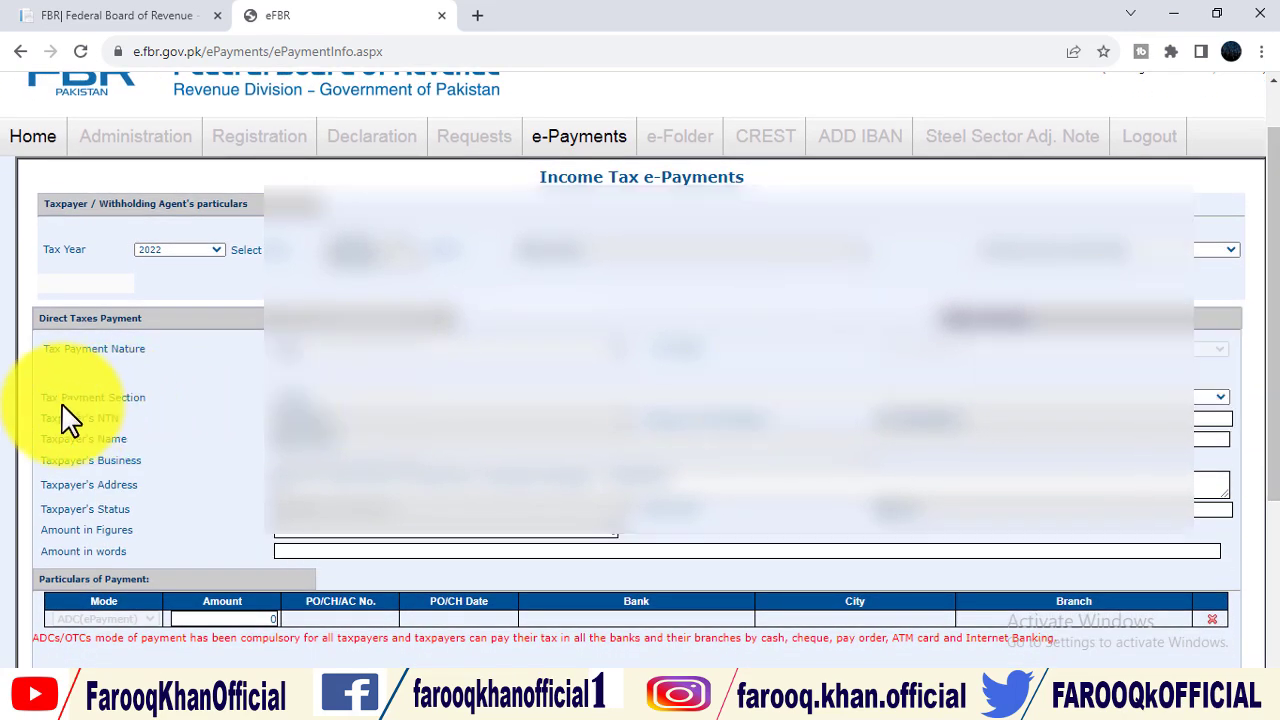
left_click(296, 398)
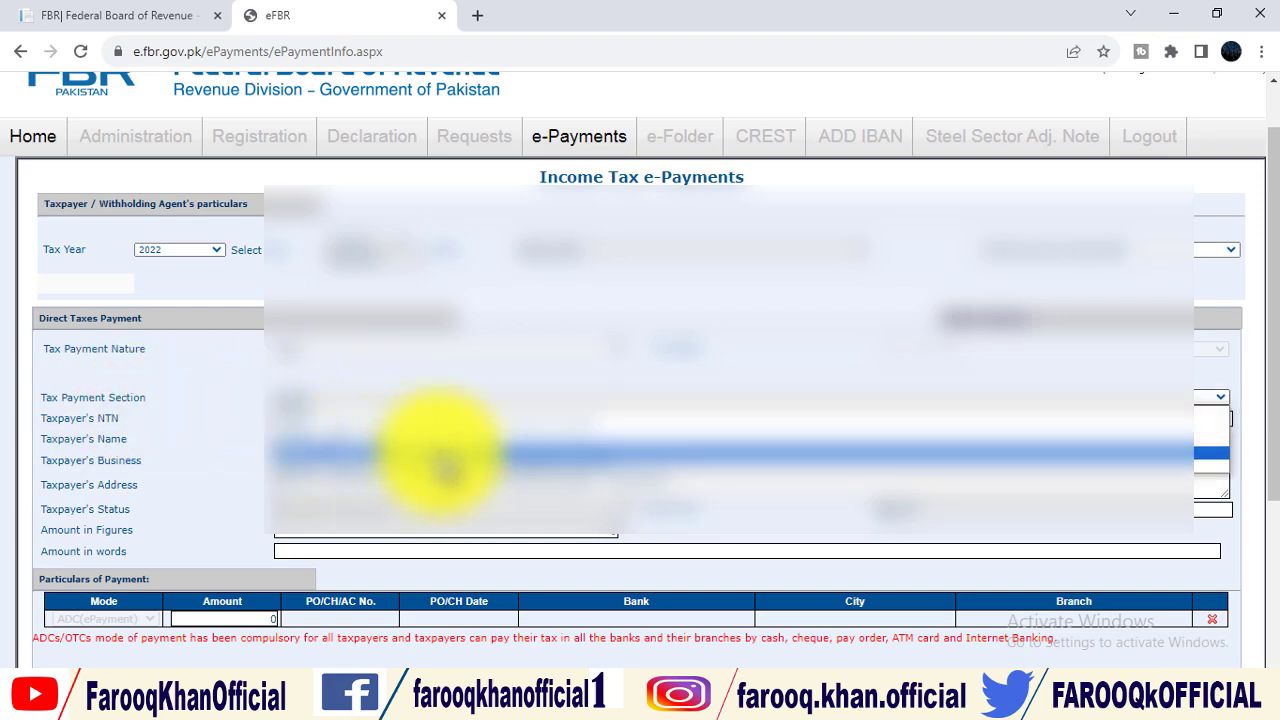
left_click(388, 455)
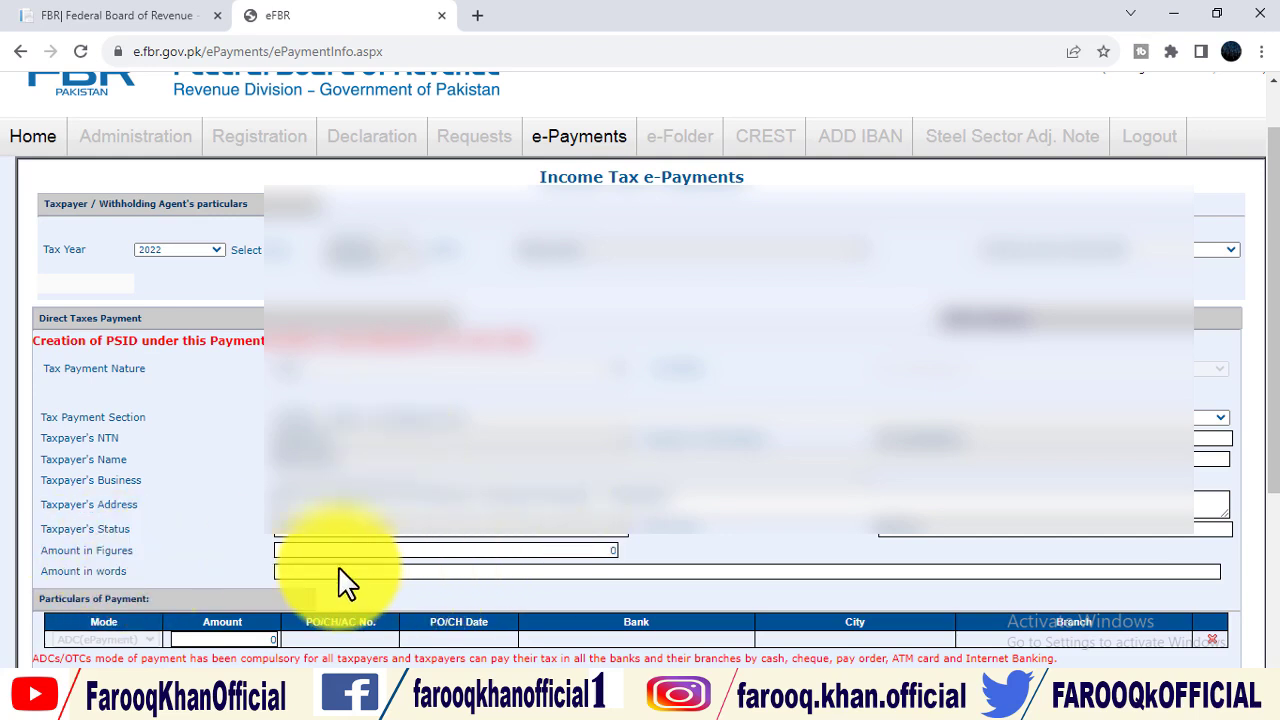
Enter 1,000 as the tax amount in figures and as the ADC (ePayment) amount in the payment particulars.
left_click(305, 549)
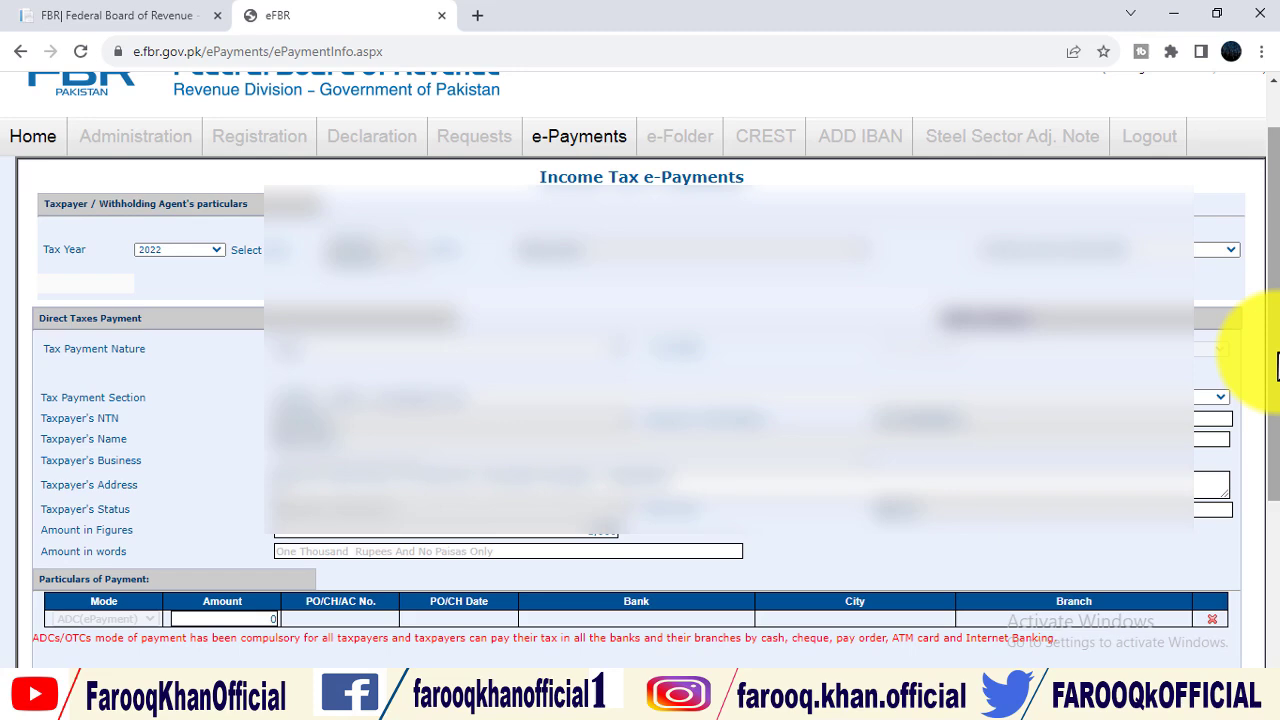
left_click_drag(1276, 368, 1270, 527)
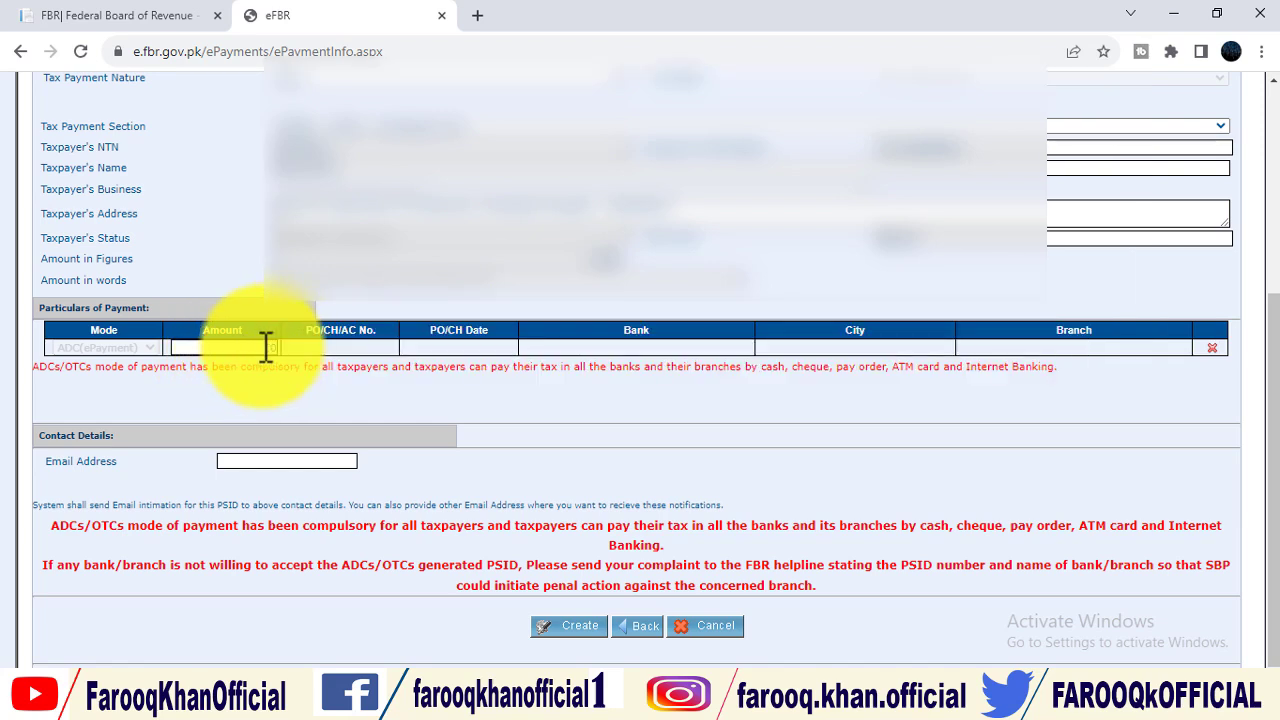
left_click(252, 346)
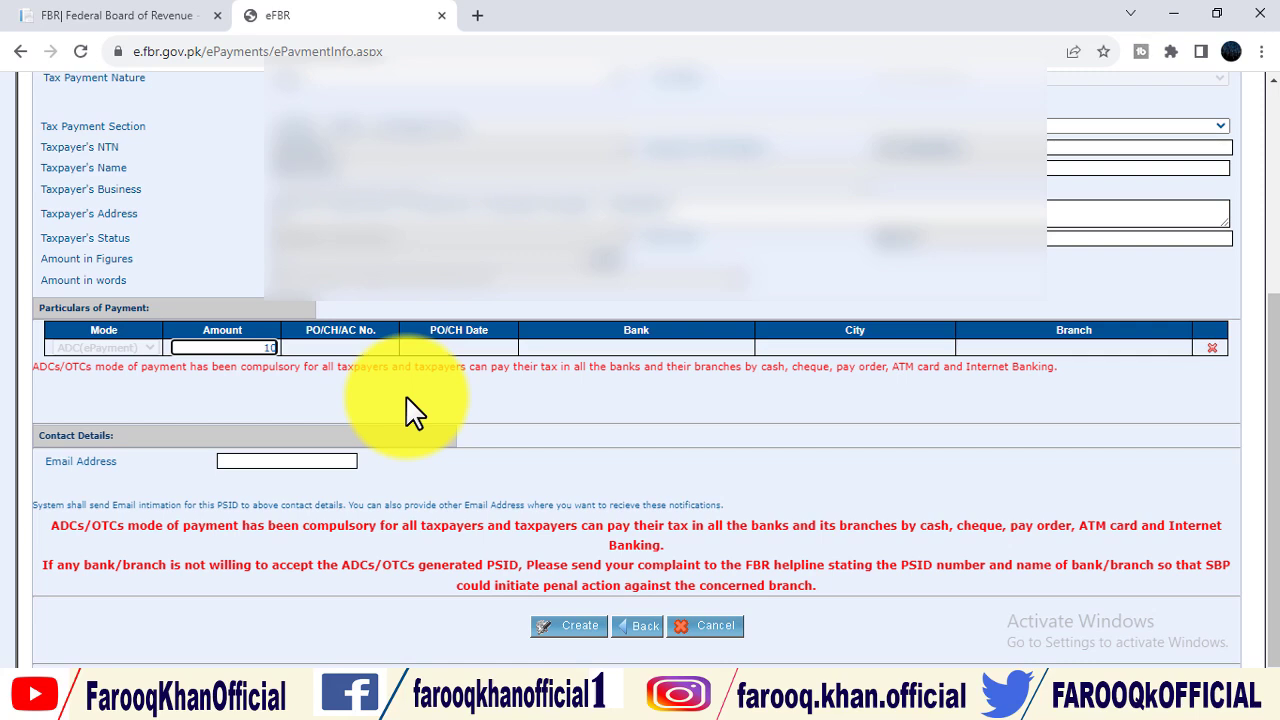
Fill in the contact e-mail address with the saved entry, and create and confirm the payment slip.
left_click(232, 461)
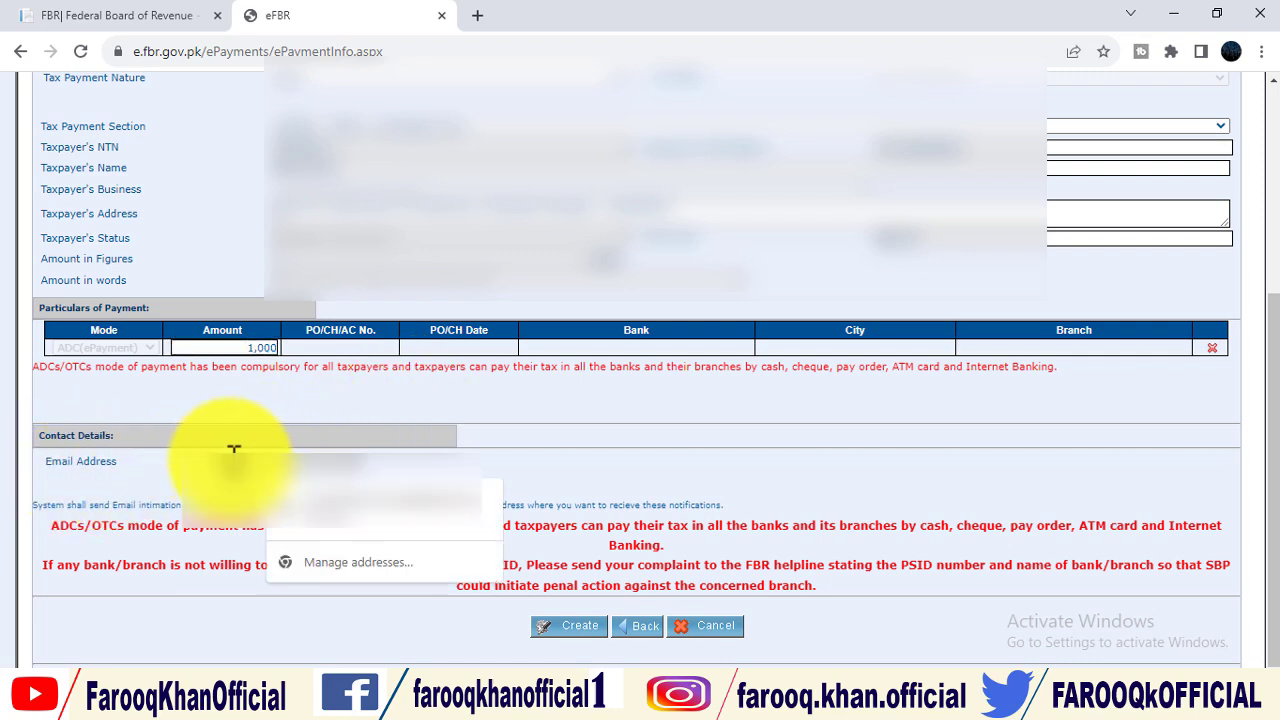
left_click(390, 525)
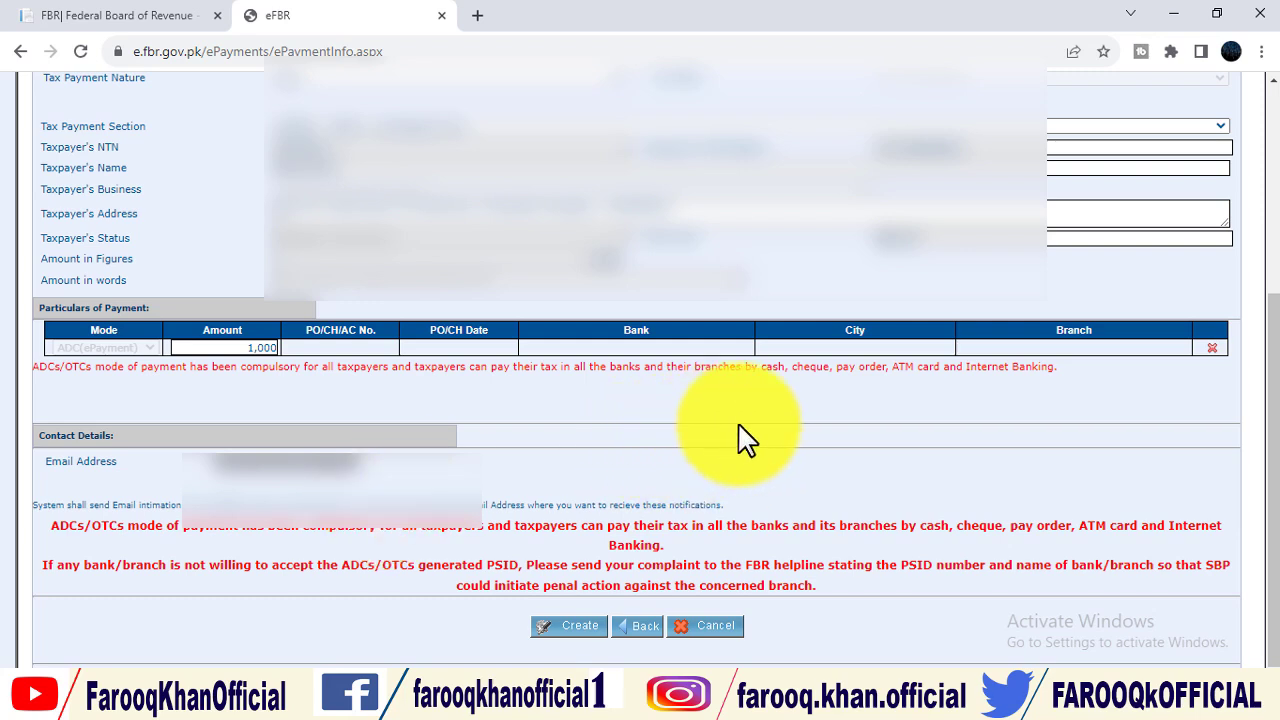
left_click(572, 628)
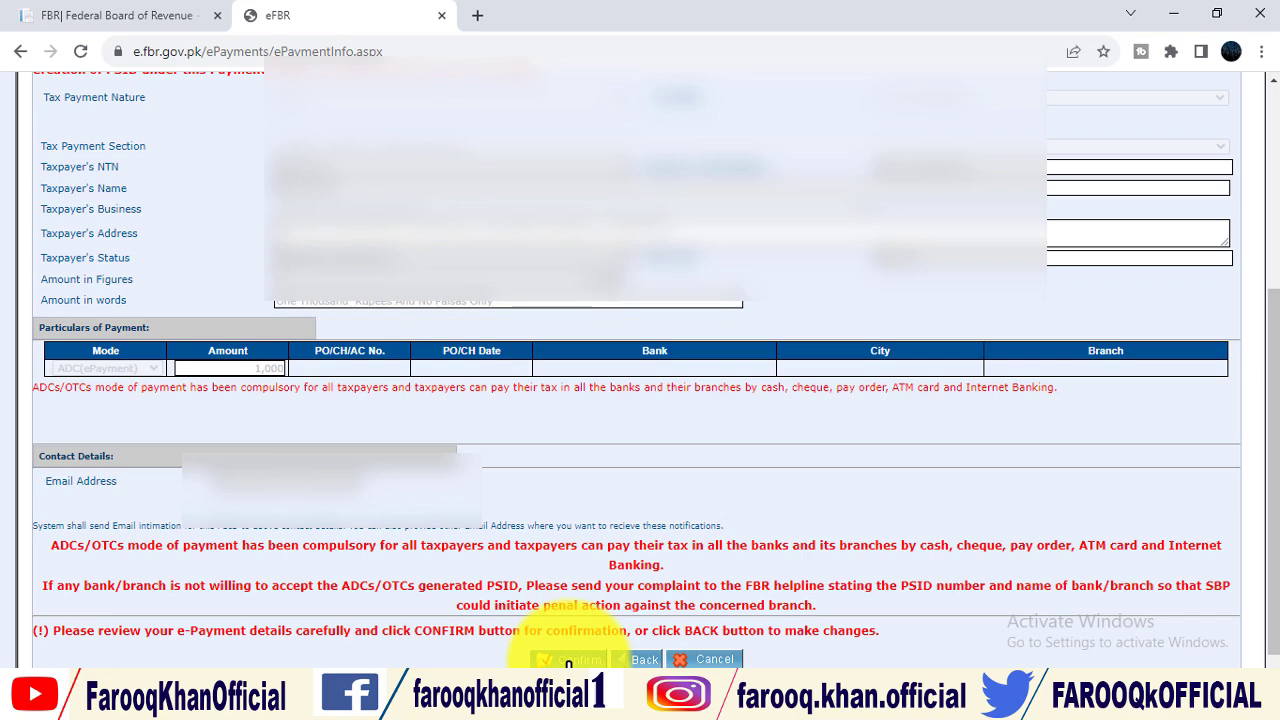
left_click(568, 660)
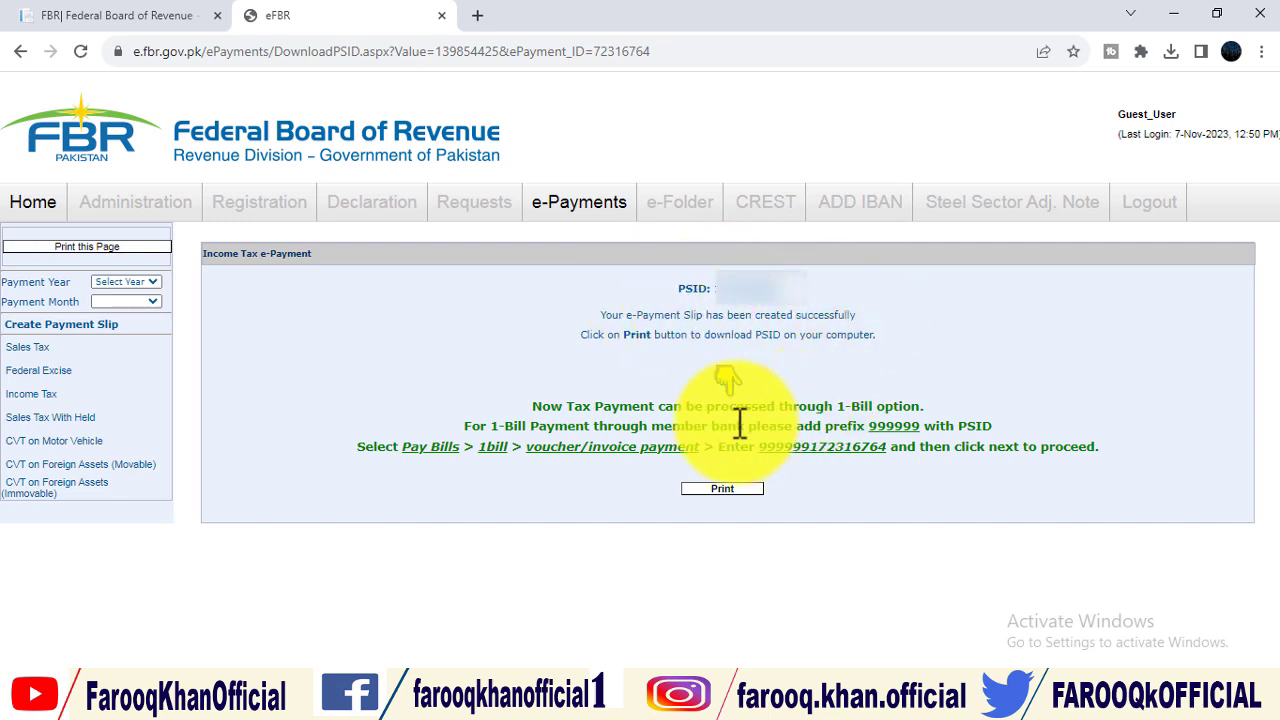
Download the PSID payment slip as a PDF and open the newest downloaded copy.
left_click(725, 489)
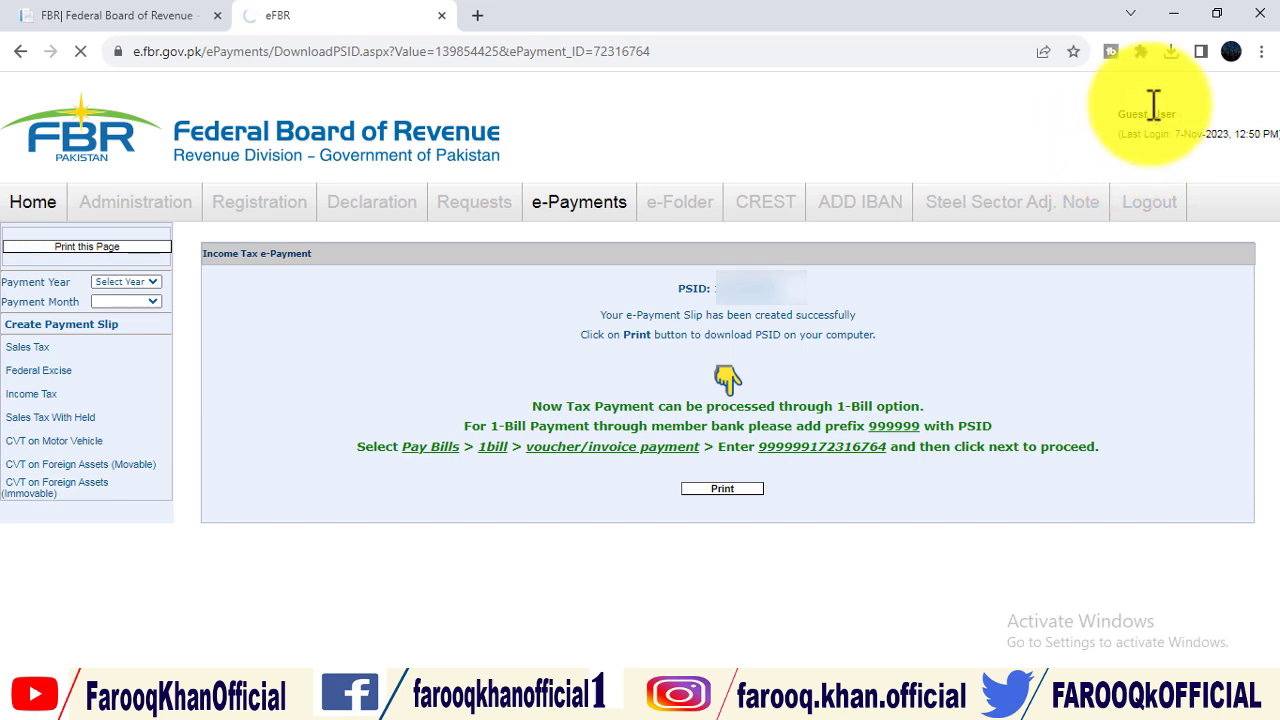
left_click(1171, 51)
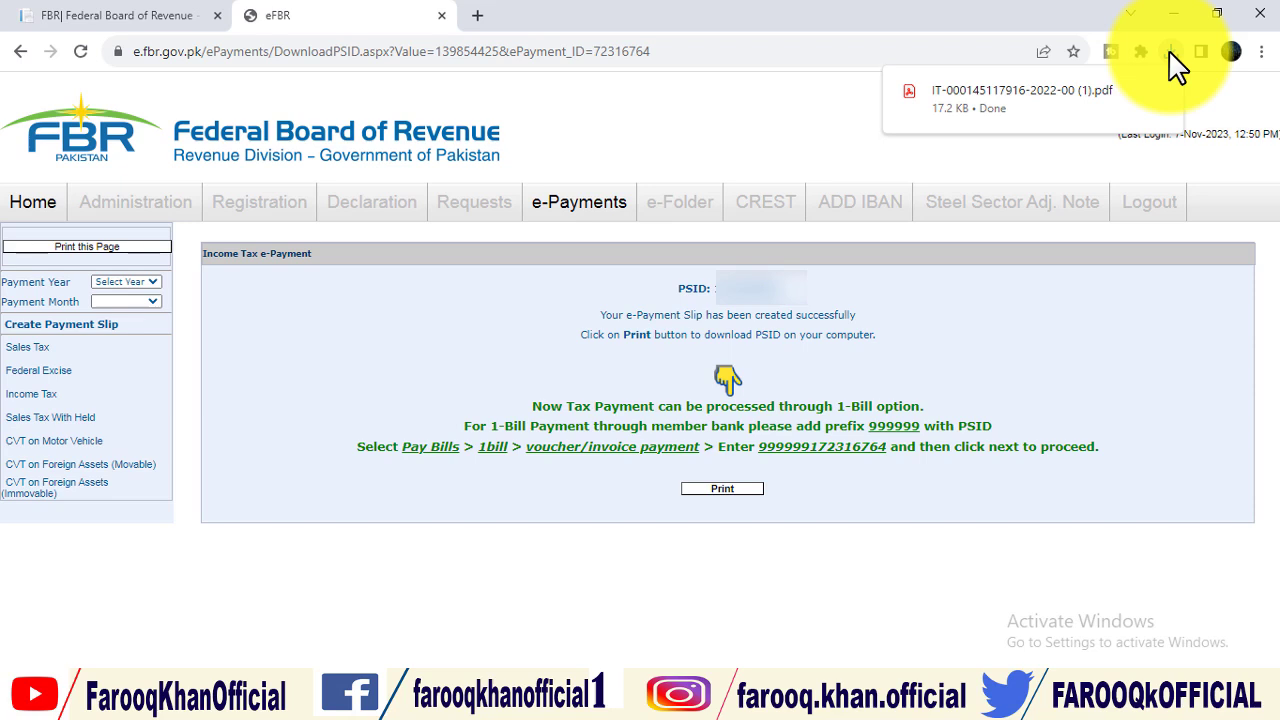
left_click(1169, 51)
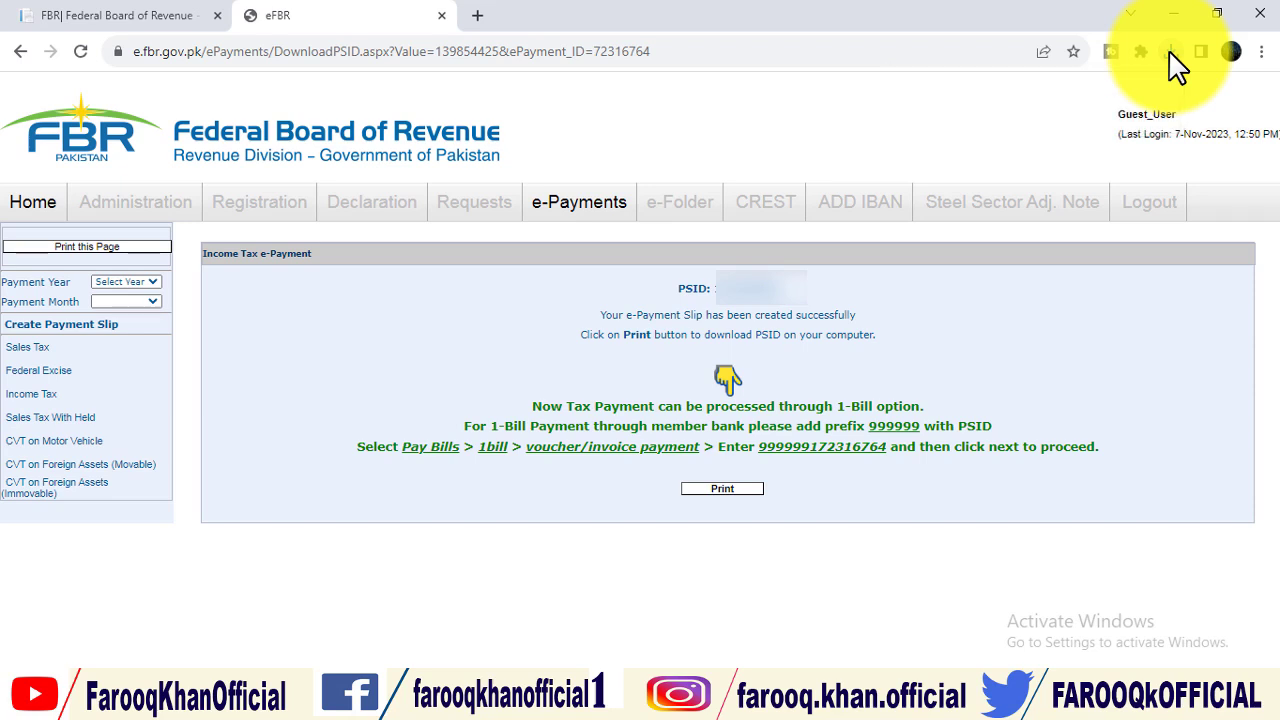
left_click(1169, 53)
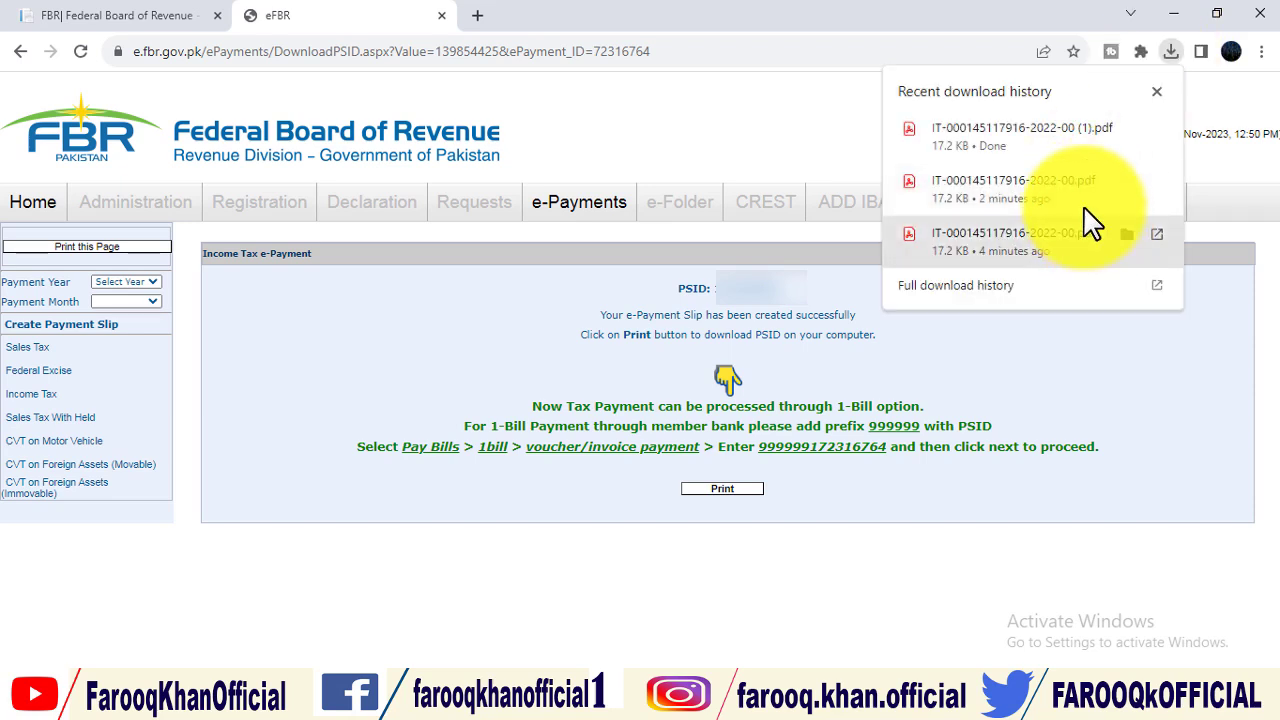
left_click(1017, 137)
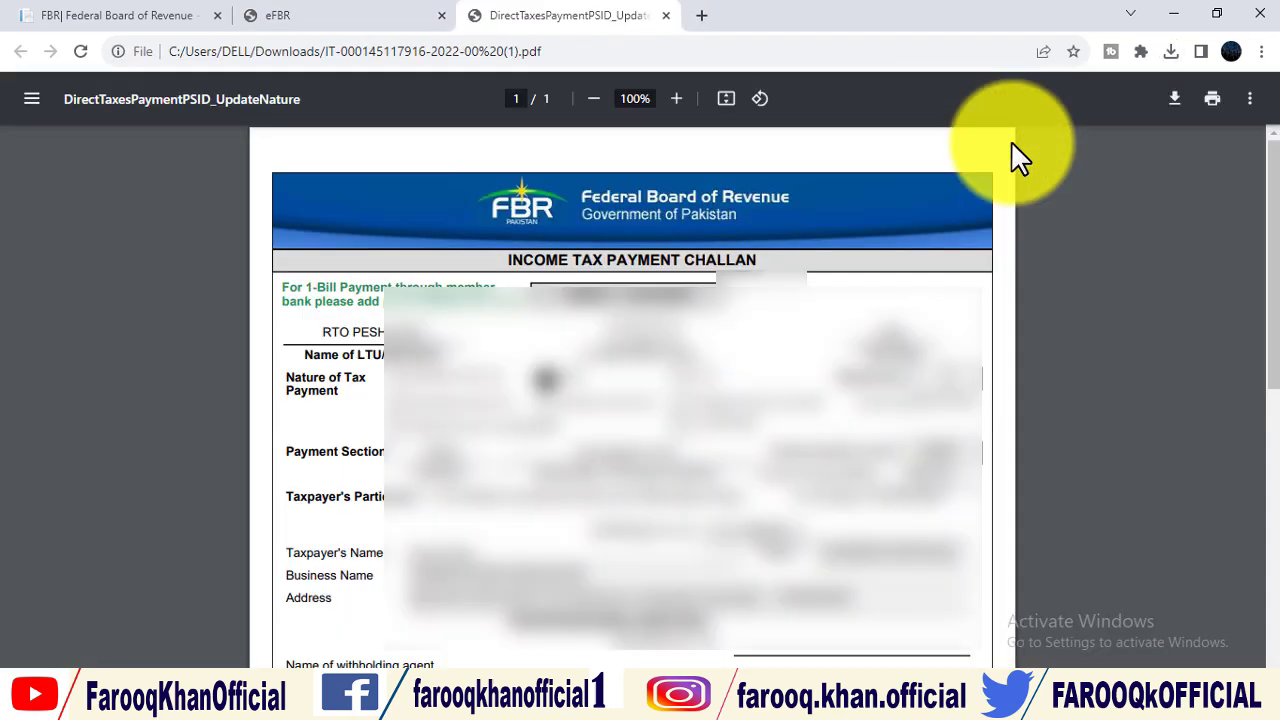